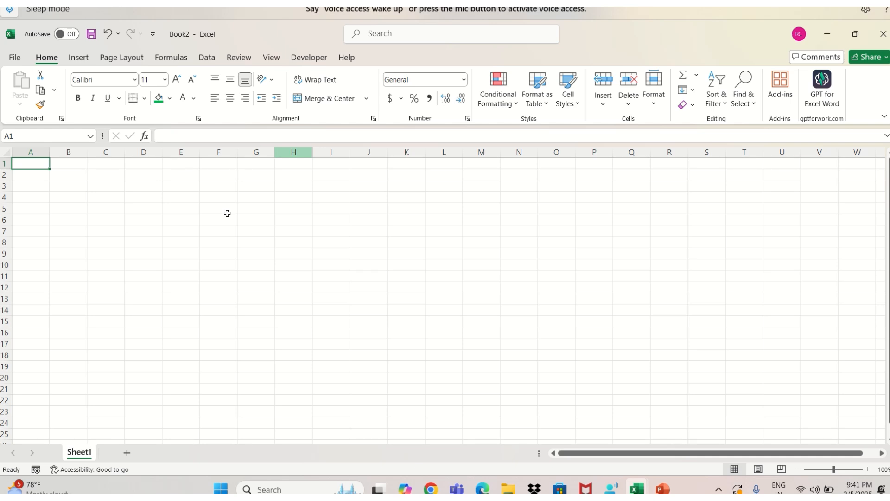
- Switch to the Book1 workbook and enter the date of birth in H5 and the present date 2/5/2025 in H6
key("alt+Tab")
key("alt+Tab")
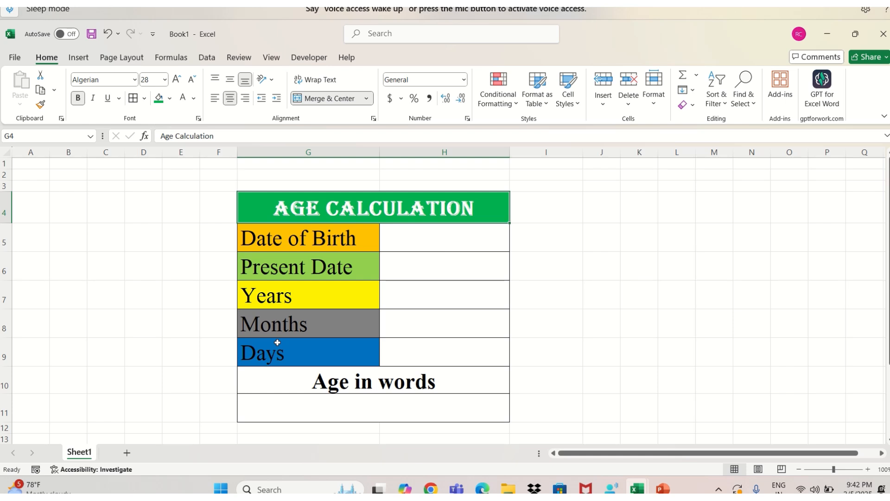
left_click(433, 242)
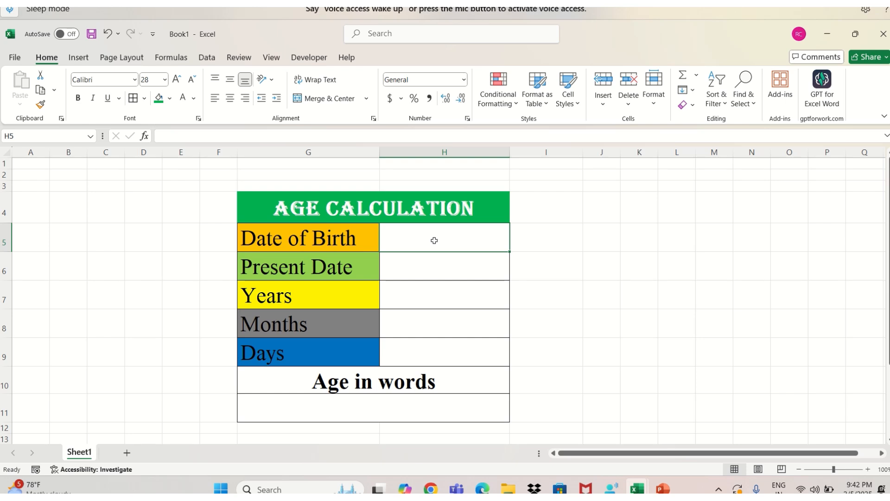
type("6")
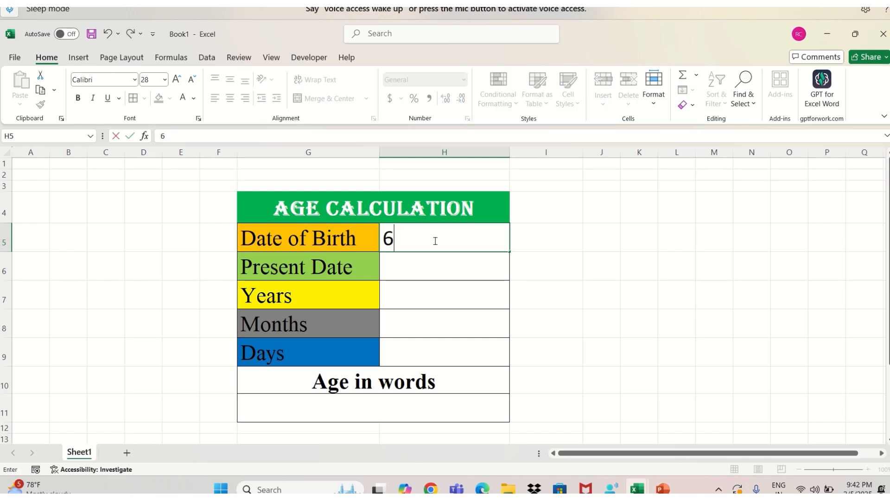
type("/28/1971")
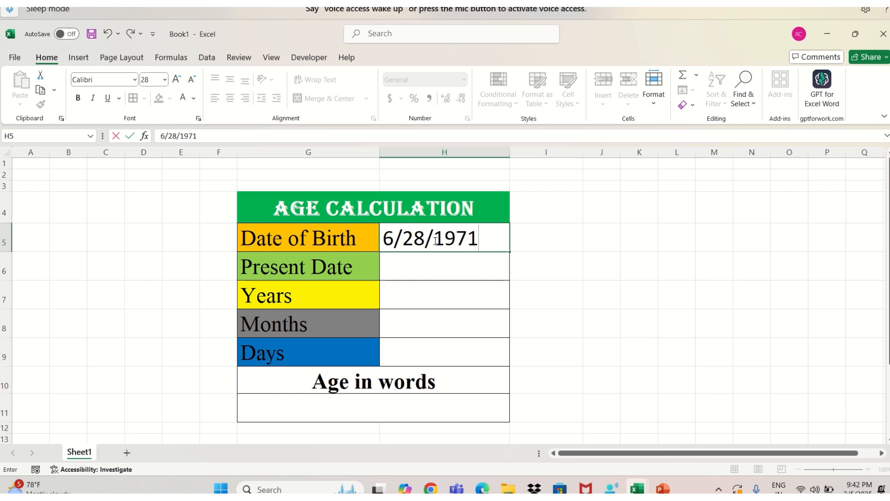
left_click(430, 264)
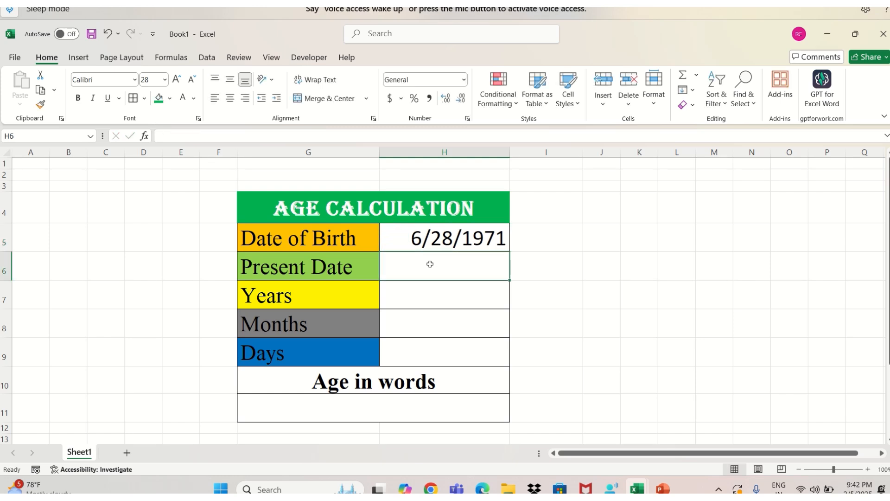
type("2/")
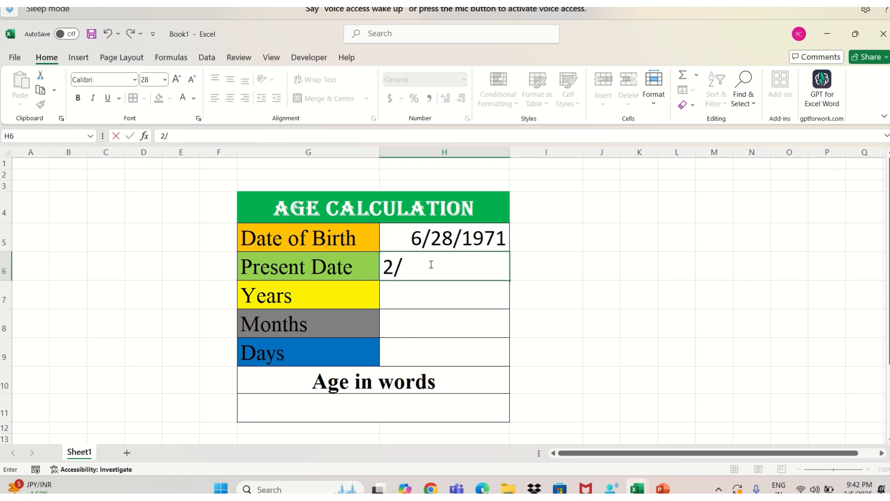
type("5/2025")
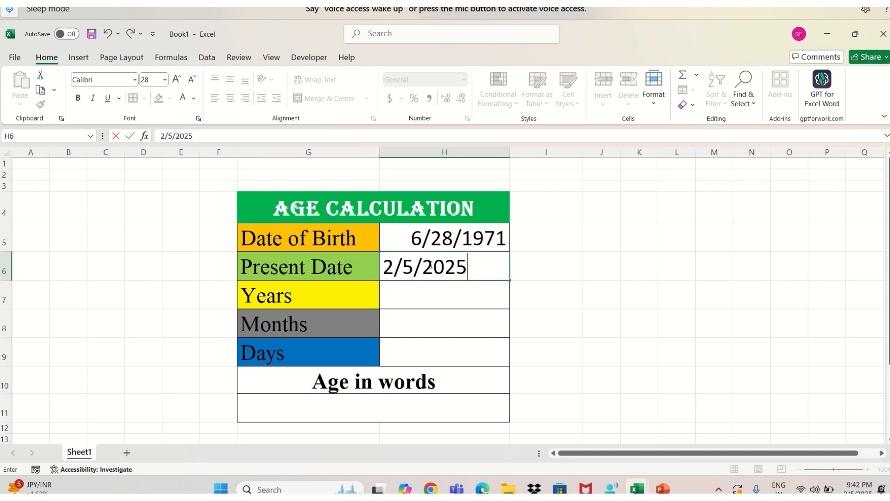
key("Return")
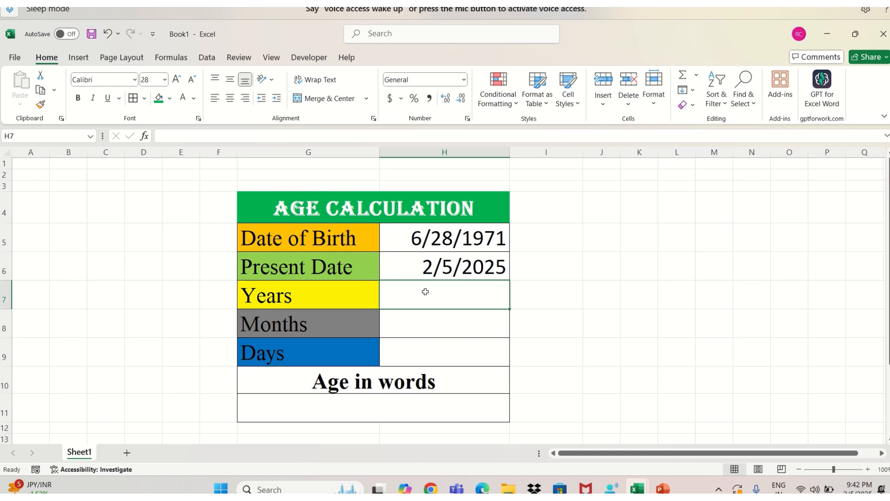
- Calculate the age in years in H7 with the formula =DATEDIF(H5,H6,"y")
type("=")
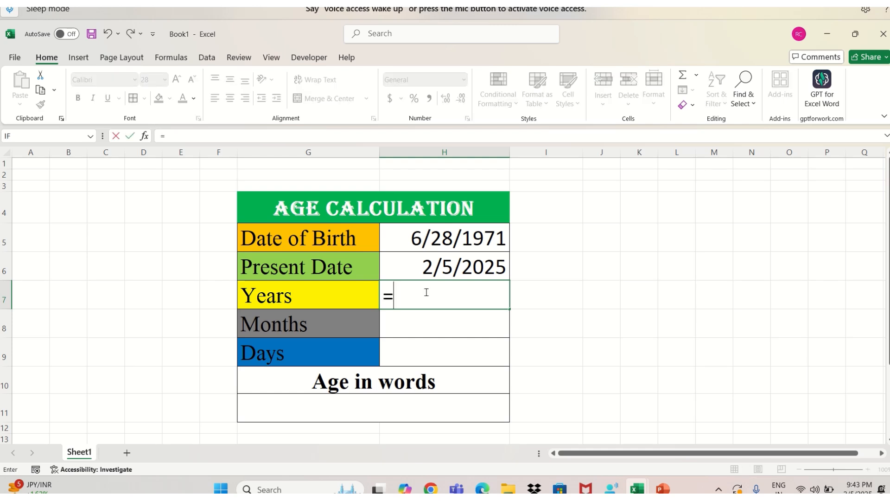
type("dated")
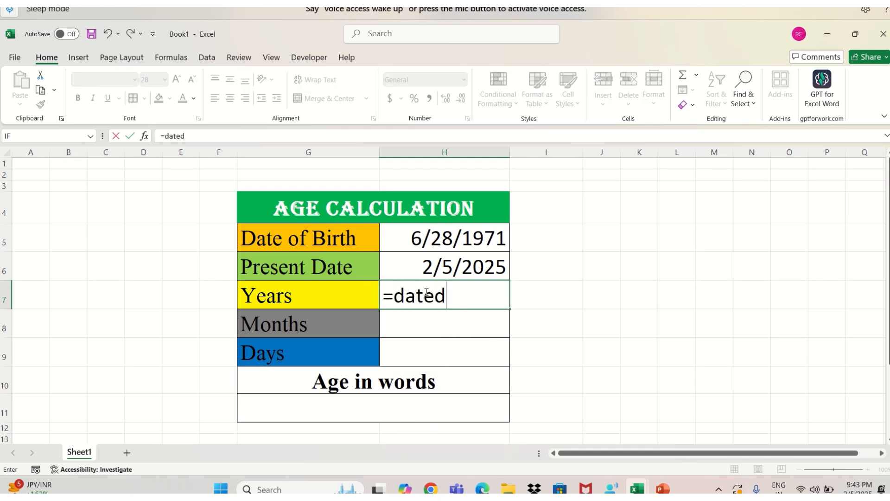
type("if(")
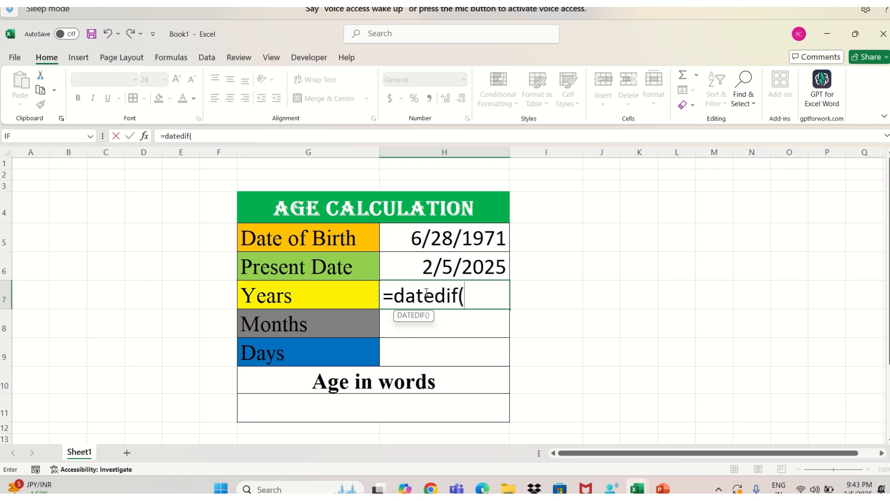
left_click(425, 243)
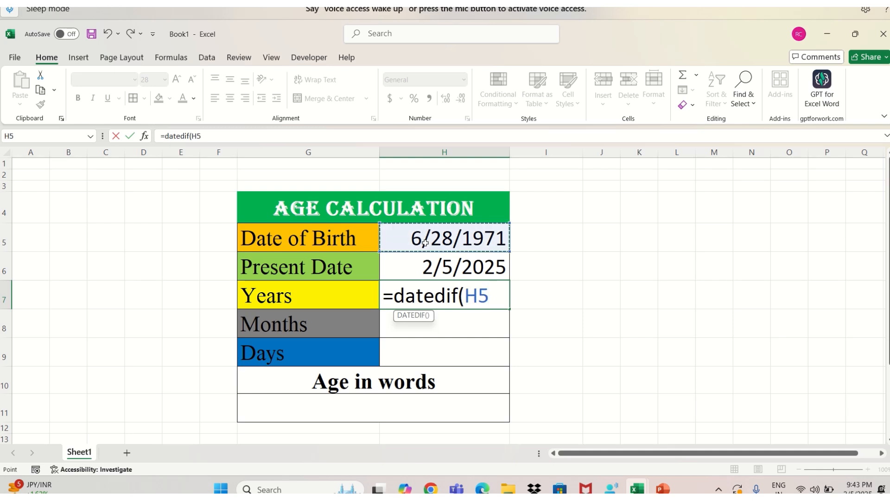
type(",")
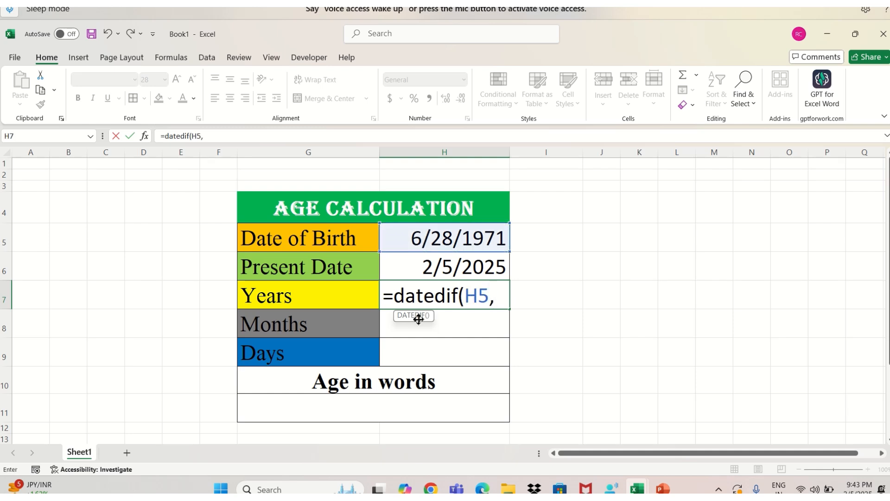
left_click(443, 268)
type(",")
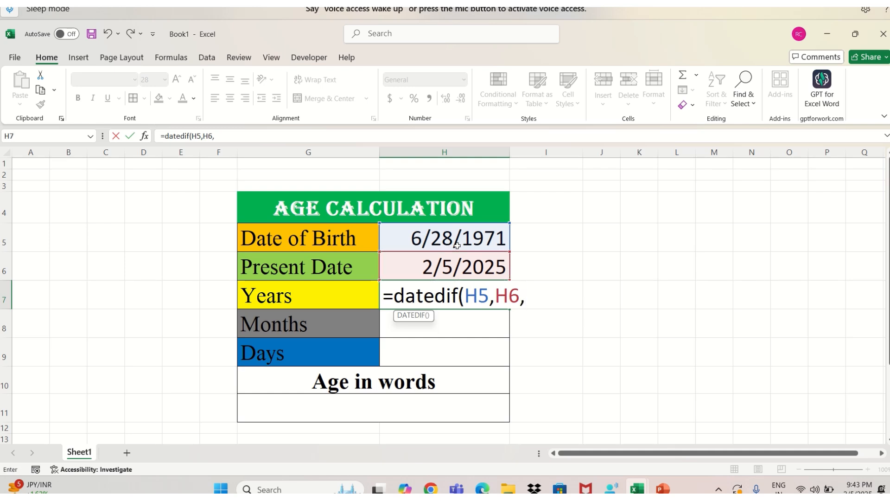
type("\"y\")")
key("Return")
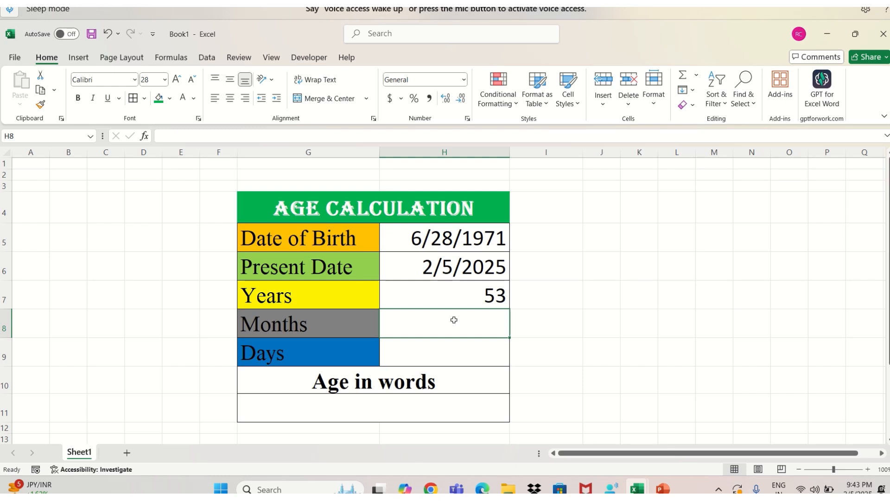
- Calculate the age in total months in H8 with the formula =DATEDIF(H5,H6,"m")
type("=")
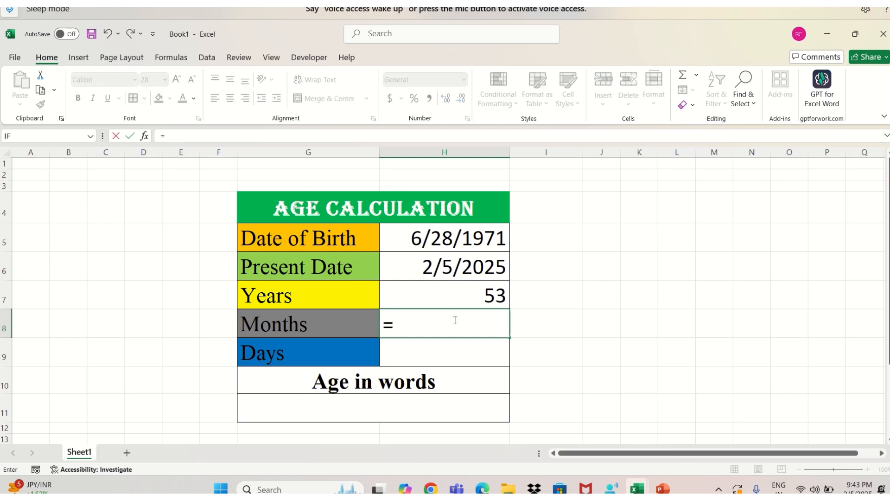
type("datedu")
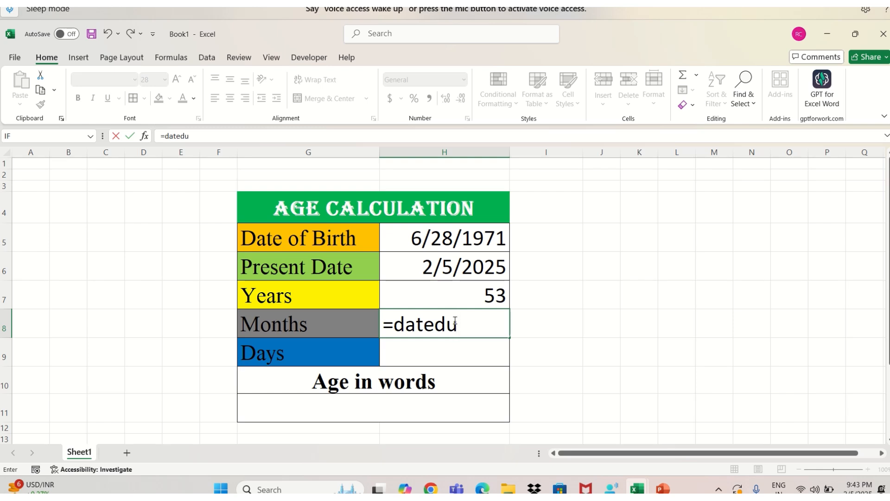
key("BackSpace")
type("if(")
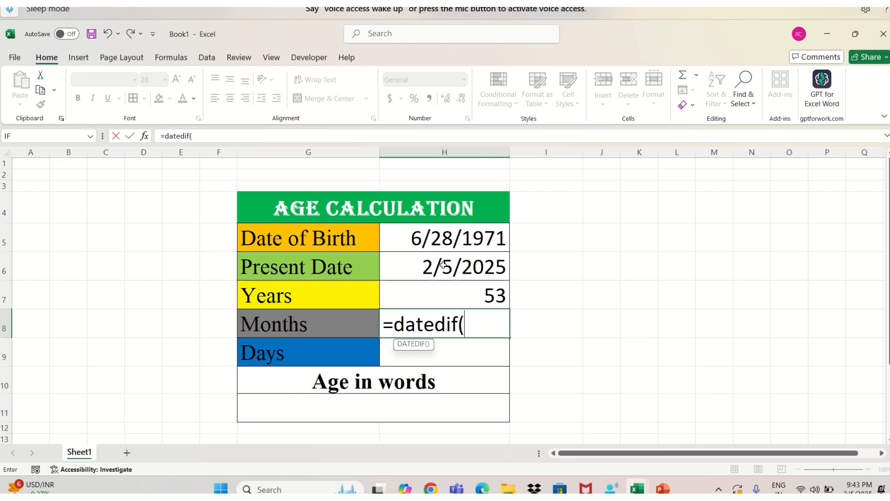
left_click(452, 244)
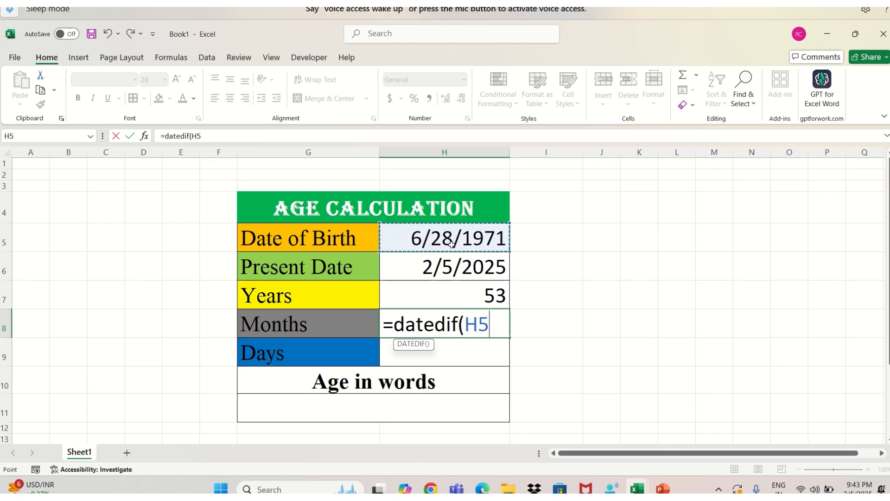
type(",")
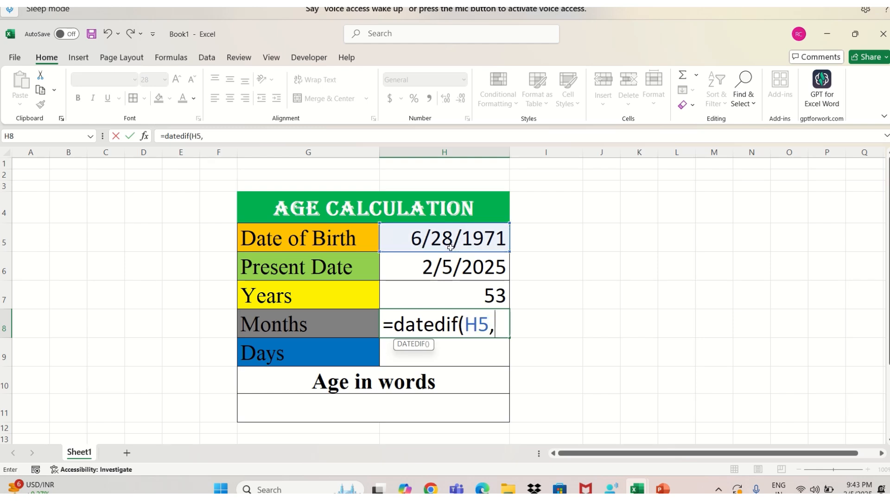
left_click(446, 267)
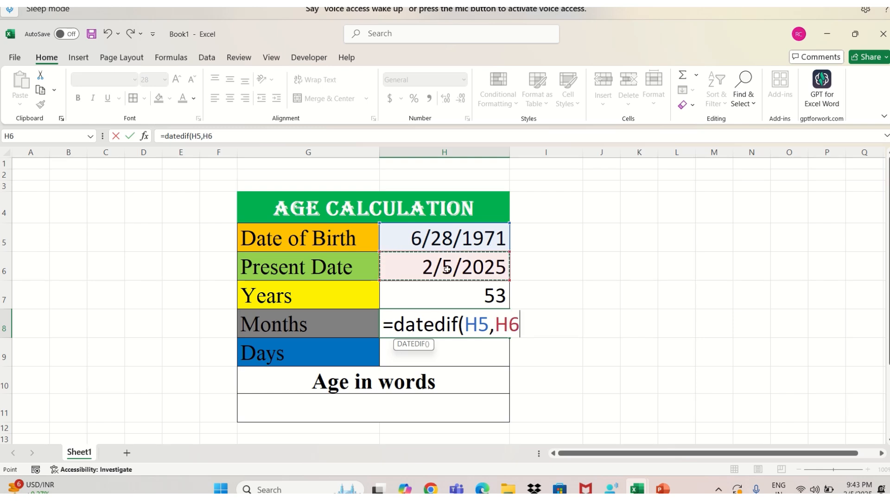
type(",")
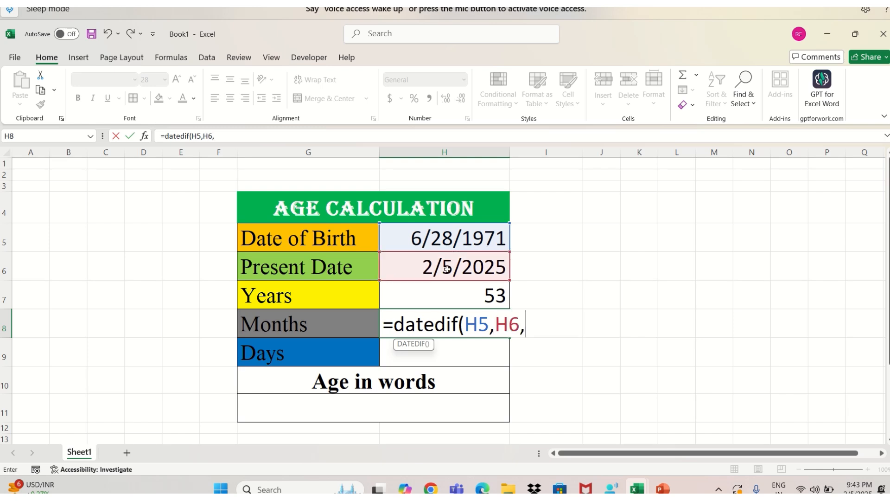
type("\"m\")")
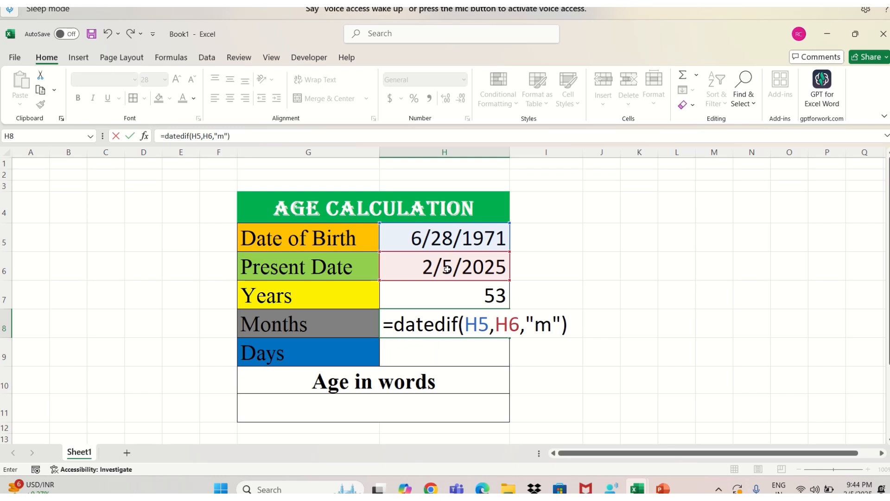
key("Return")
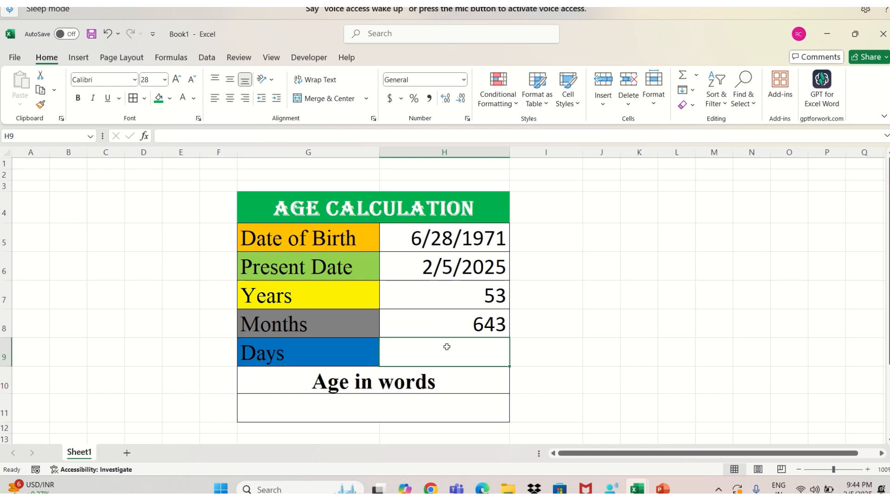
- Calculate the age in total days in H9 with the formula =DATEDIF(H5,H6,"d")
type("=d")
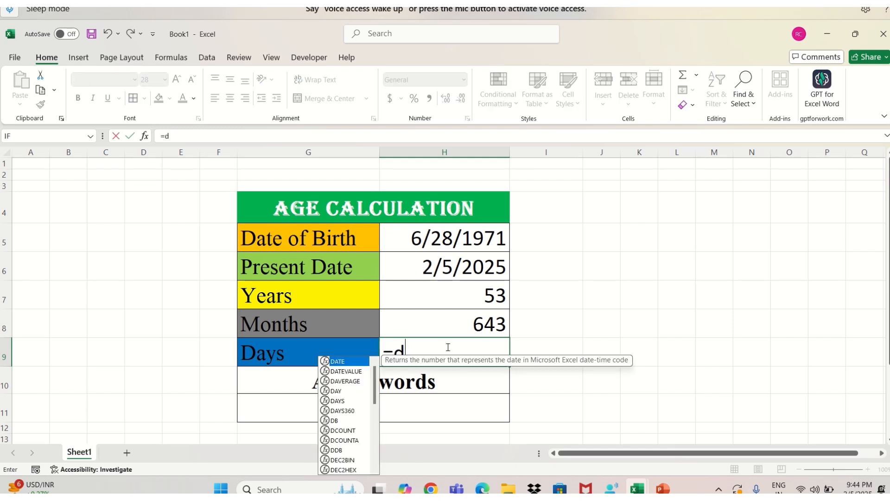
type("ated")
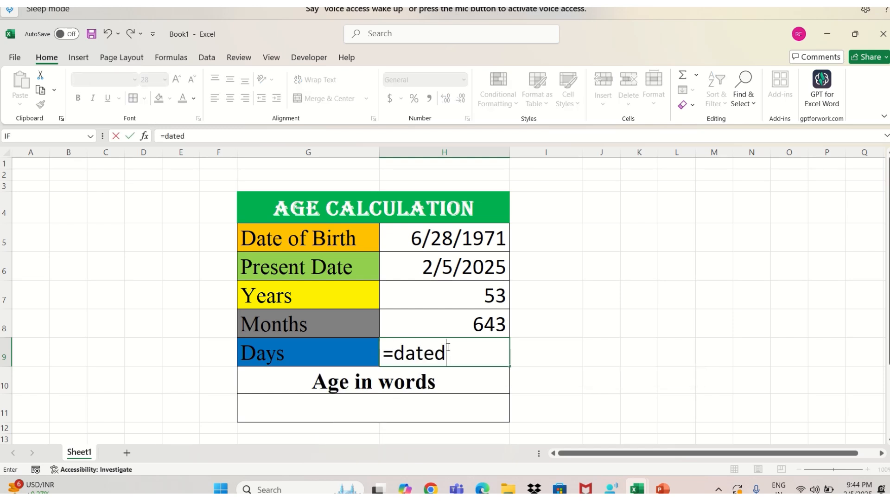
type("if(")
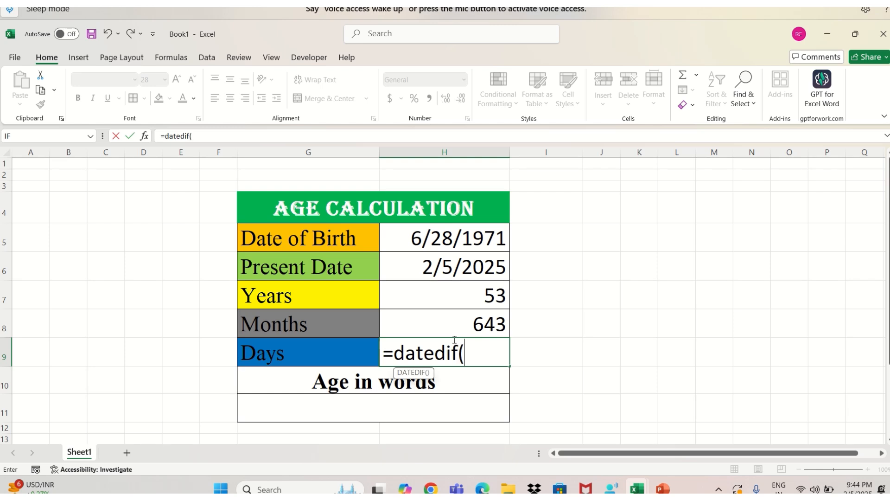
left_click(466, 240)
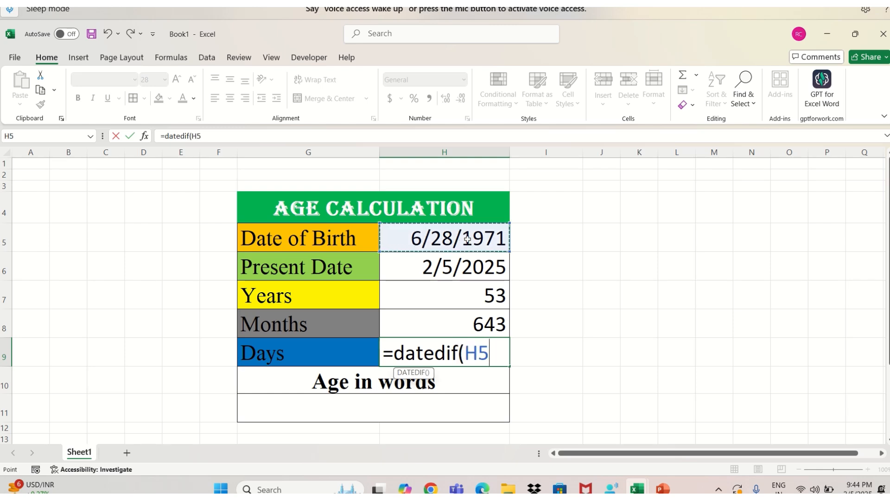
type(",")
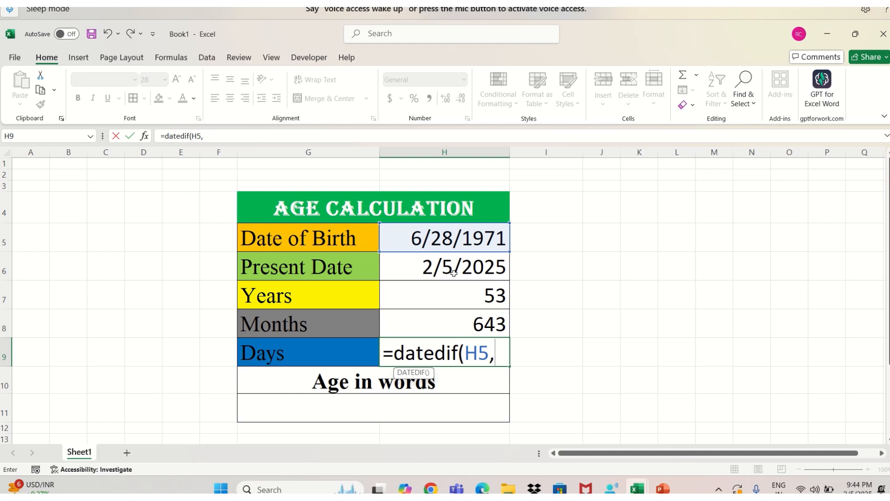
left_click(454, 273)
type(",")
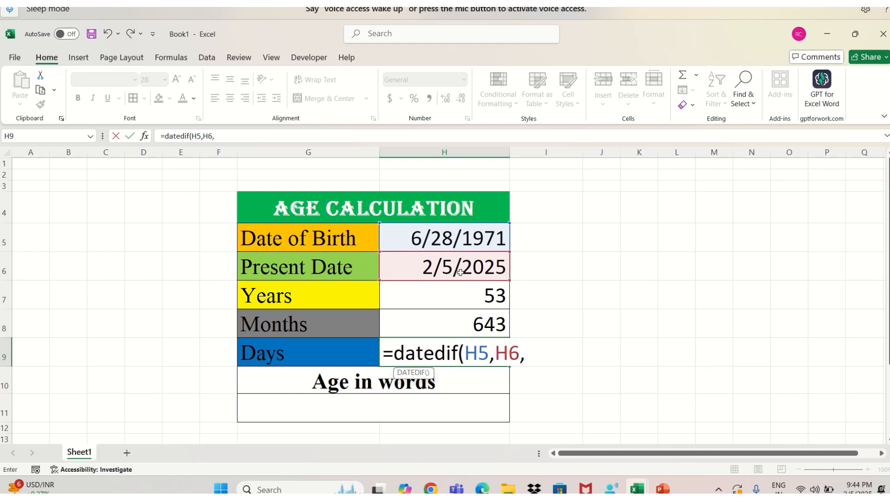
type("\"d\")")
key("Return")
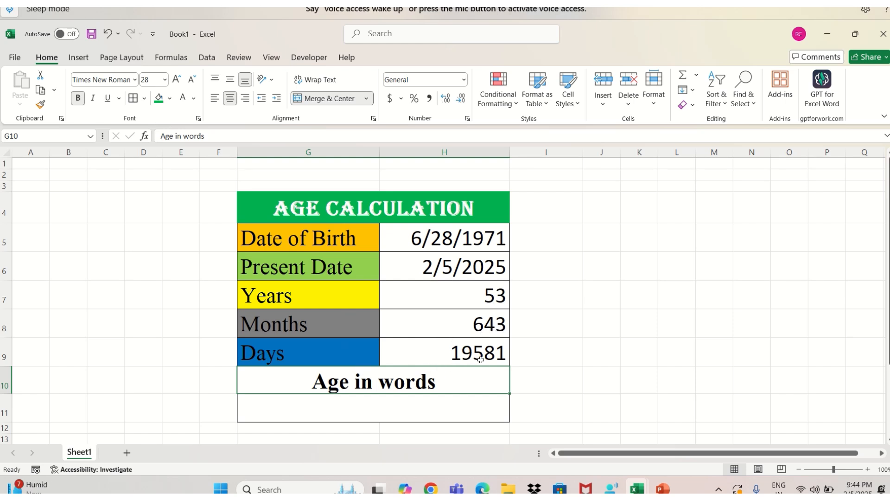
- Change the unit argument of the Months formula in H8 to "ym" to count only months beyond full years
left_click(490, 330)
double_click(490, 330)
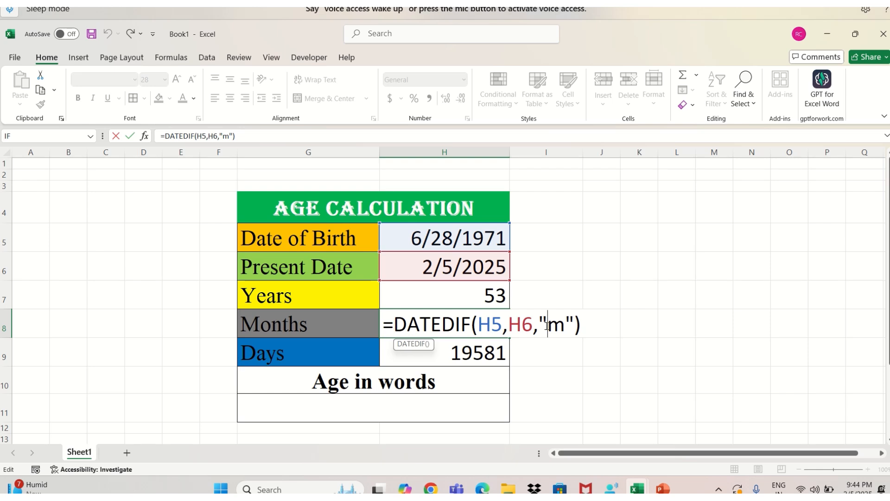
type("y")
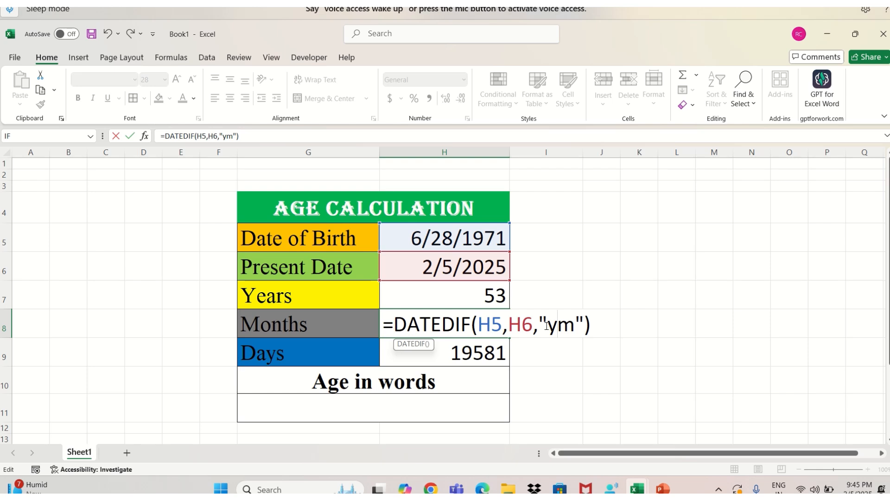
key("Return")
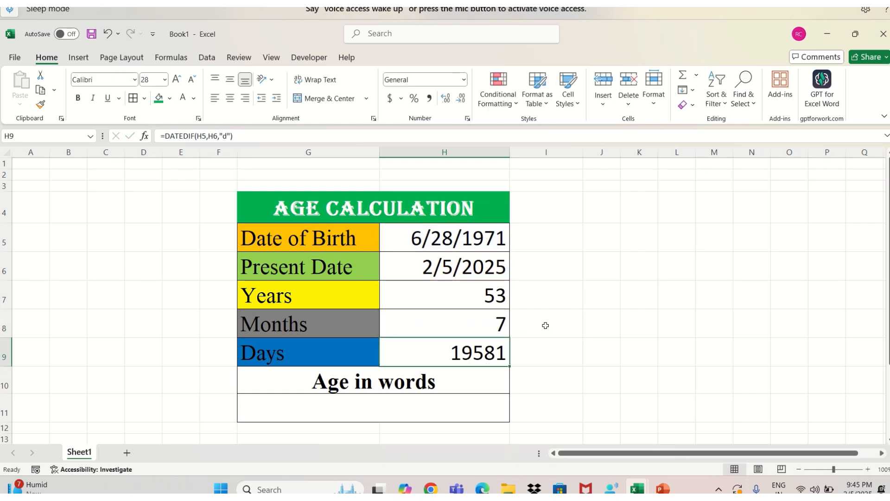
- Change the unit argument of the Days formula in H9 to "md" to count only days beyond full months
double_click(480, 352)
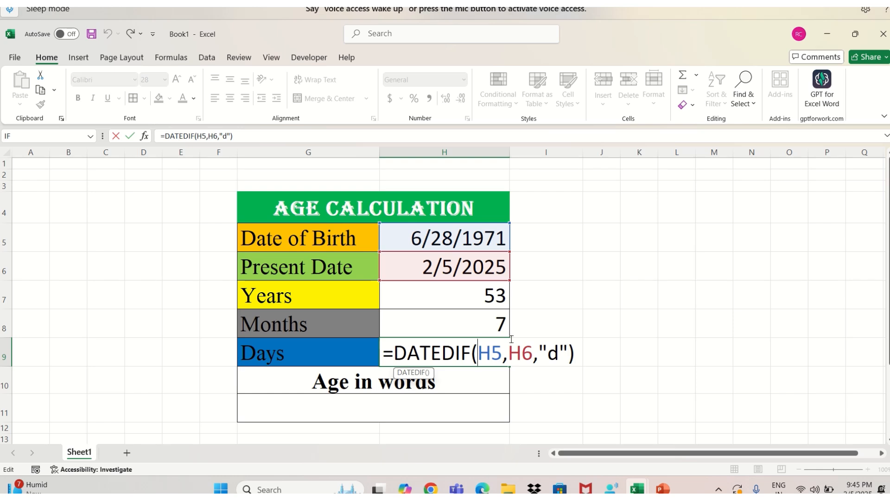
left_click(548, 354)
type("m")
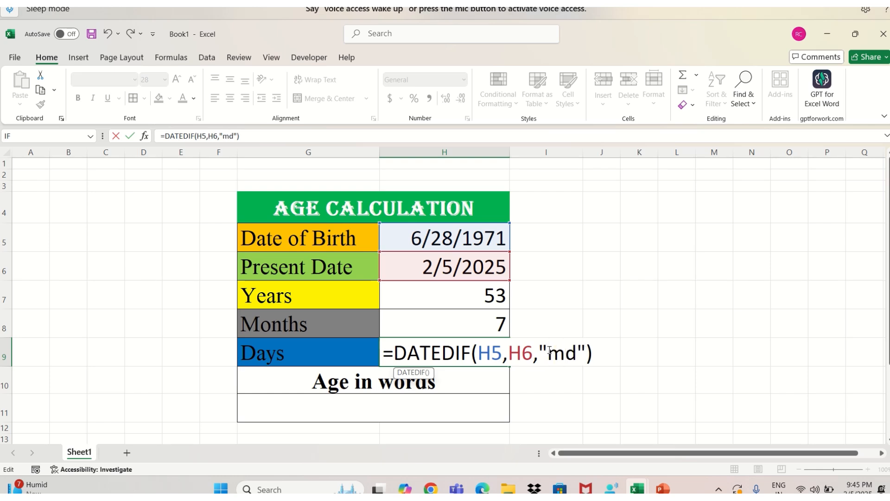
key("Return")
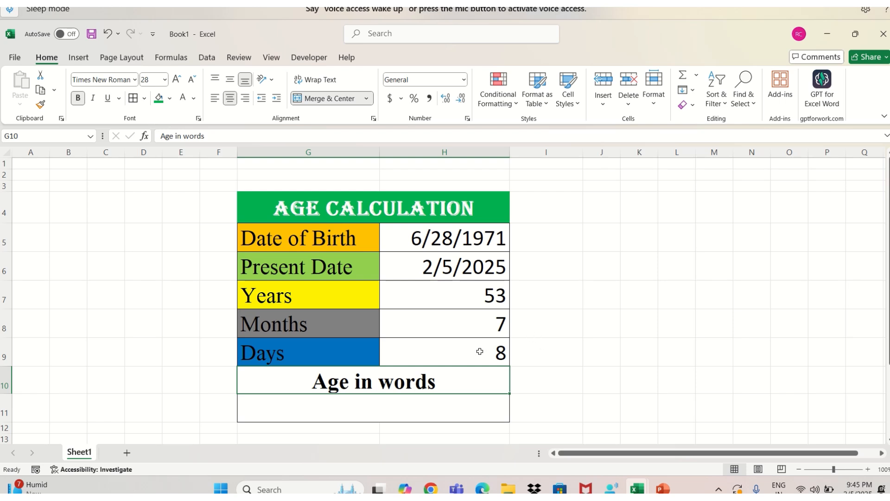
- Enter =H7&,"years",&H8&,"months",&H9&,"days" in G11 under Age in words and accept the correction to =H7&"years"&H8&"months"&H9&"days"
double_click(350, 404)
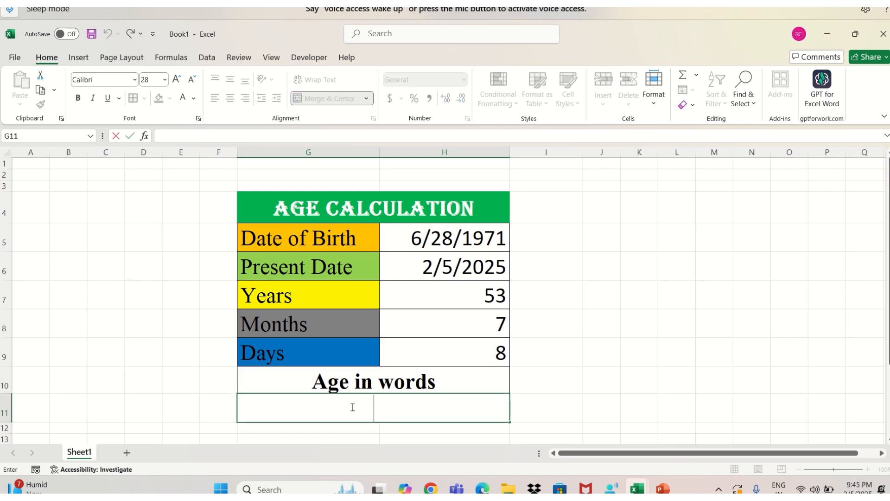
type("=")
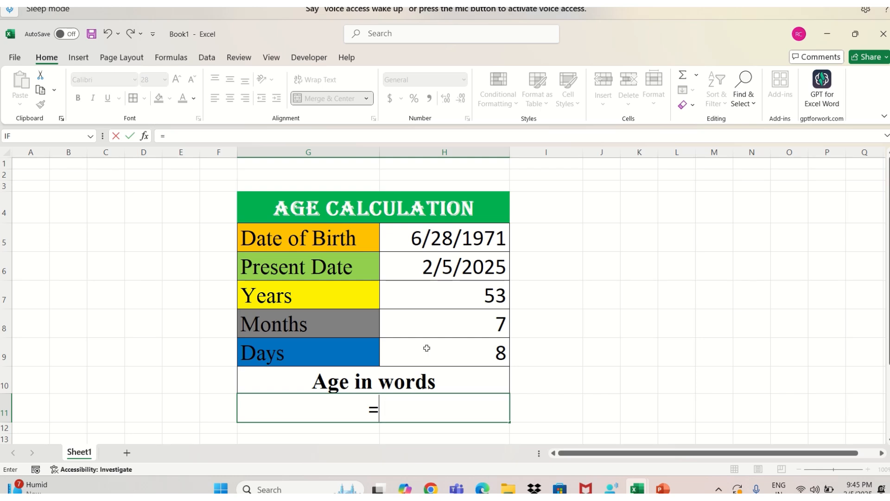
left_click(447, 300)
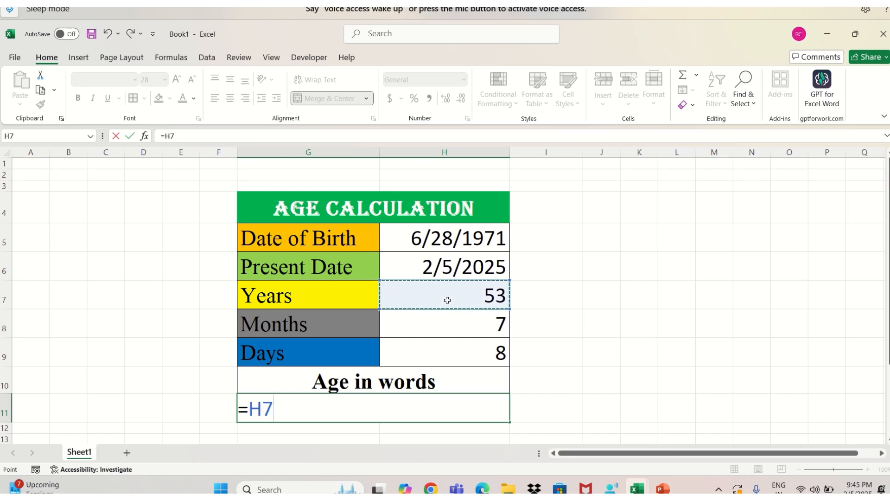
type("&")
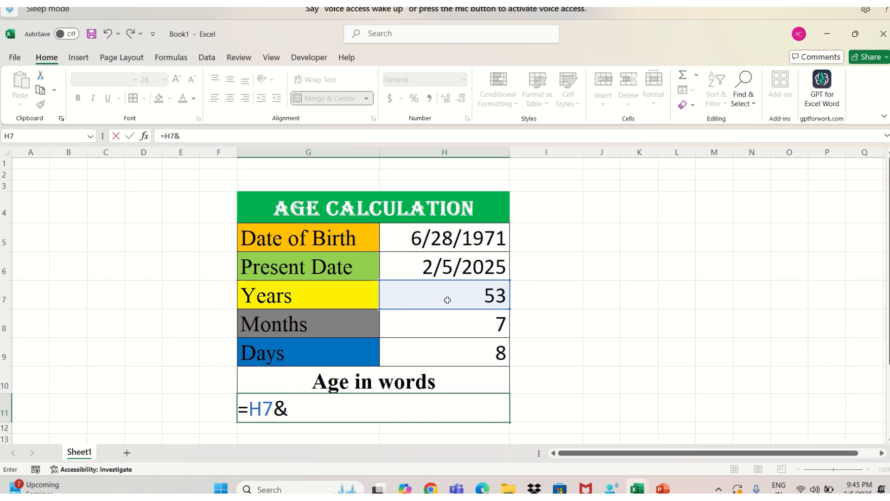
type(",\"years")
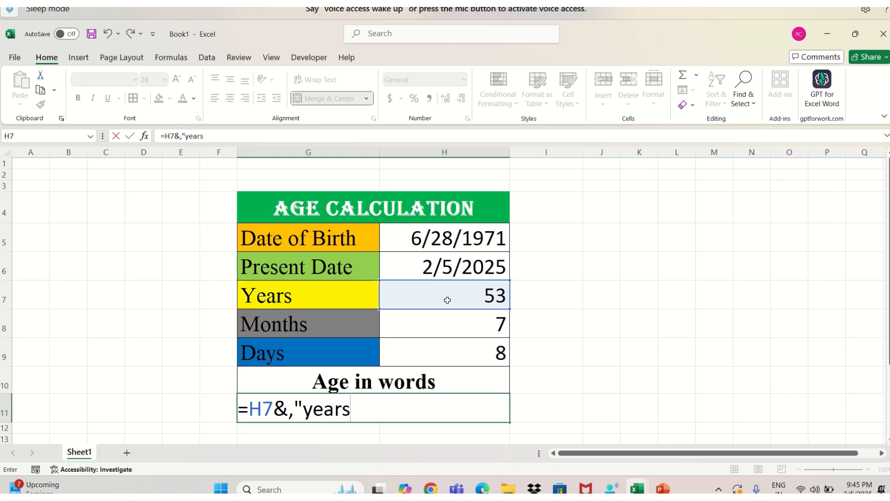
type("\",&")
left_click(475, 323)
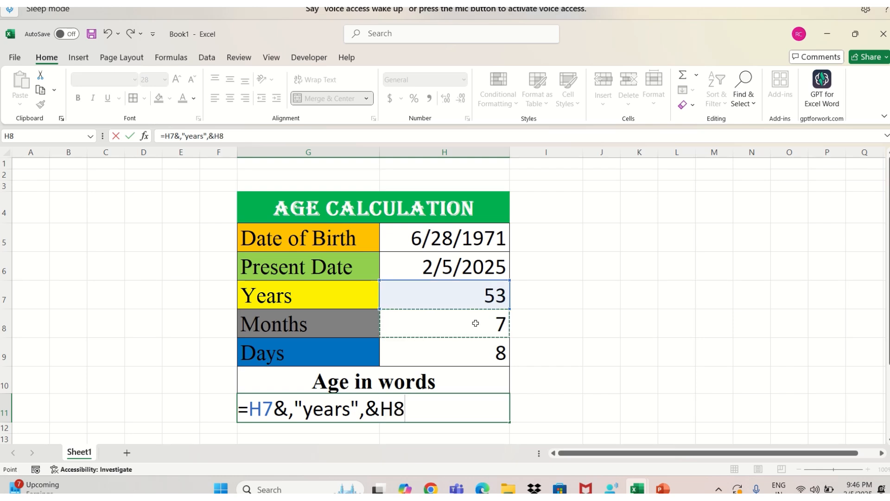
type("&")
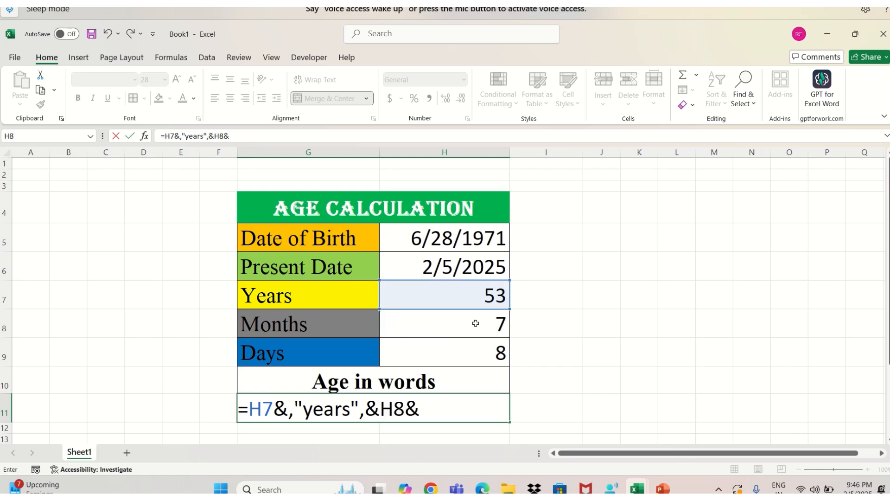
type(",\"mont")
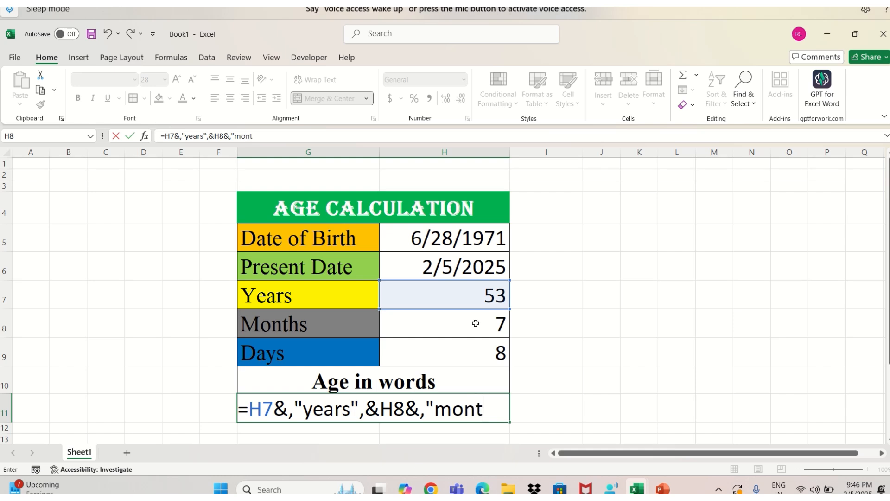
type("hs\"")
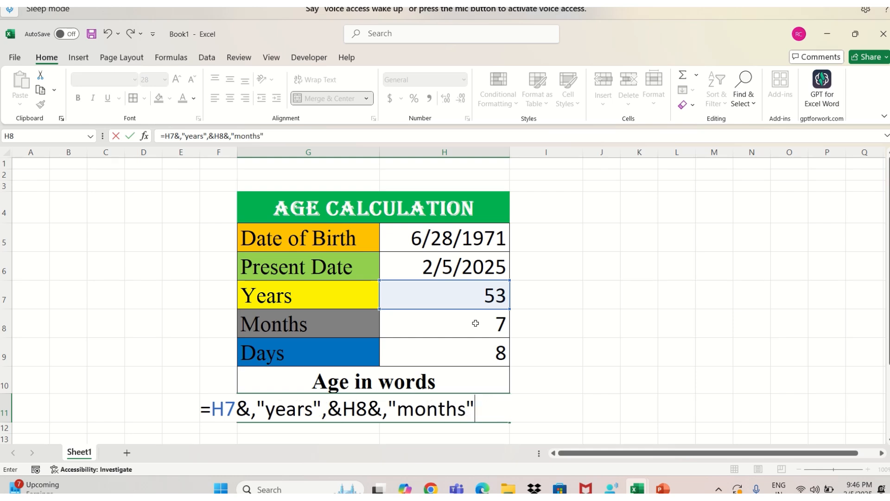
type(",&")
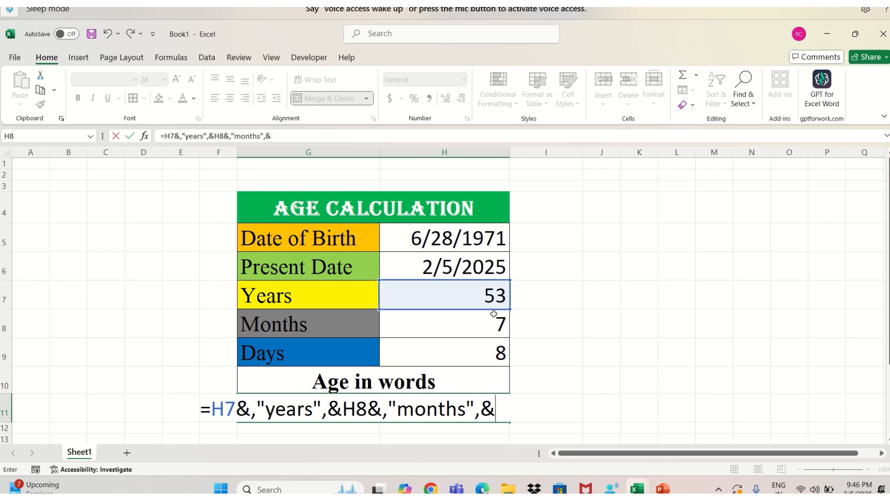
left_click(476, 353)
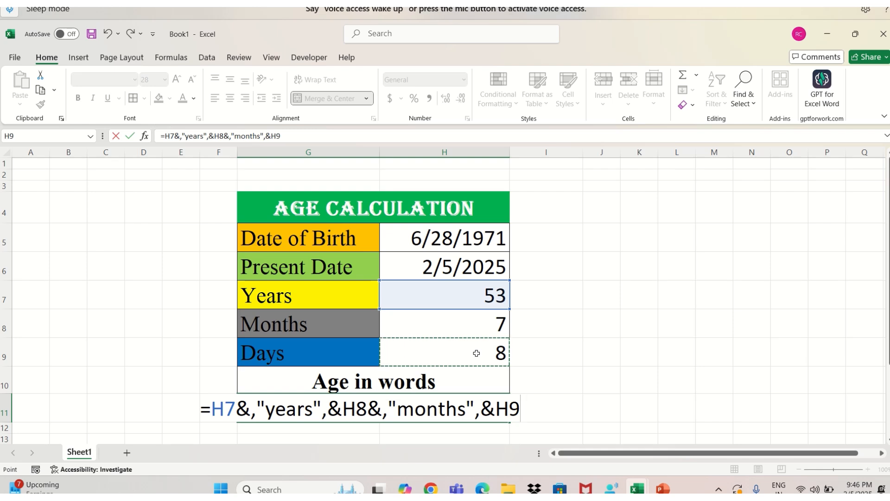
type("&")
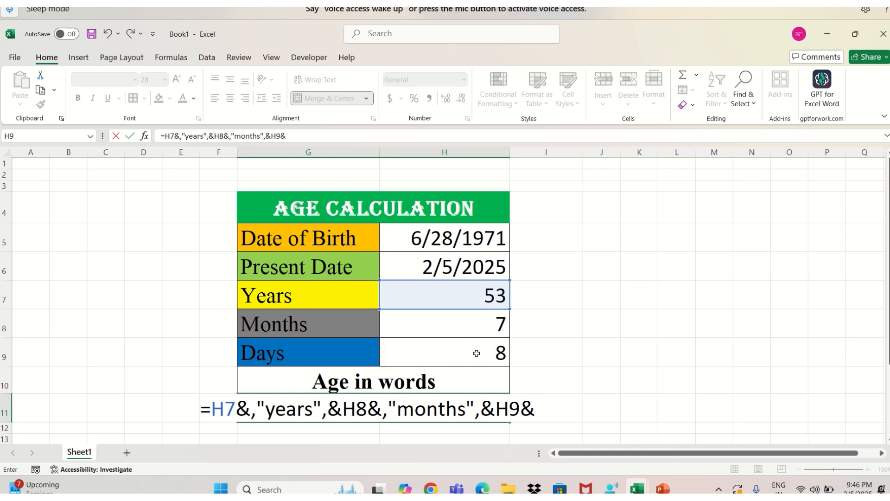
type(",\"")
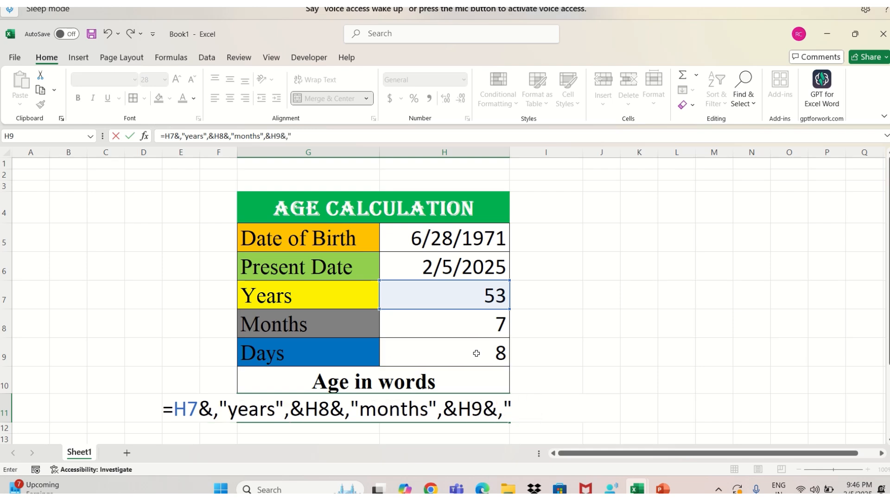
type("days\"")
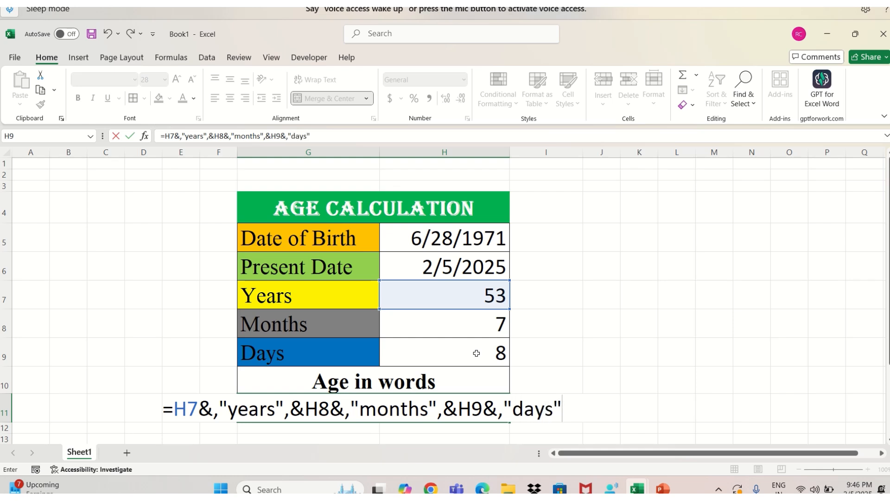
key("Return")
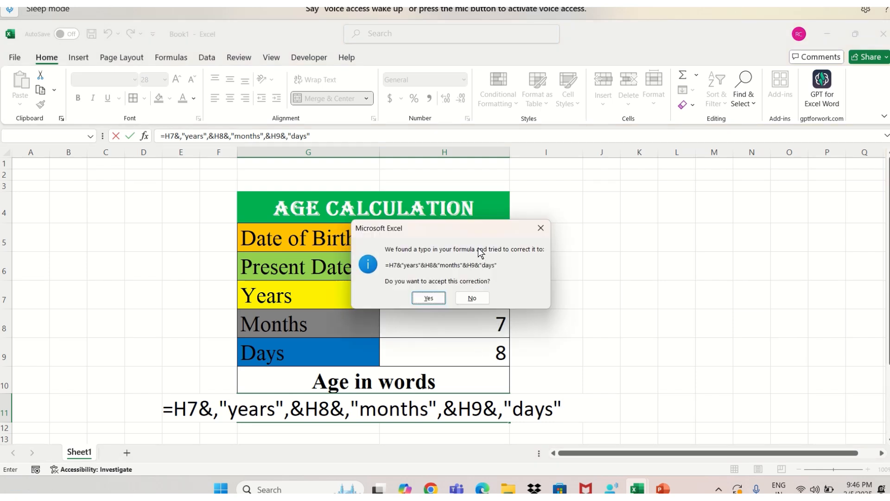
left_click(428, 299)
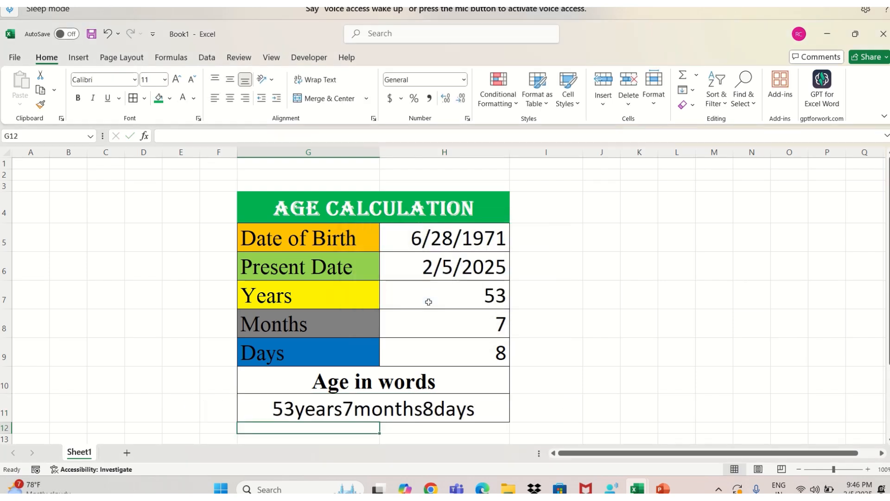